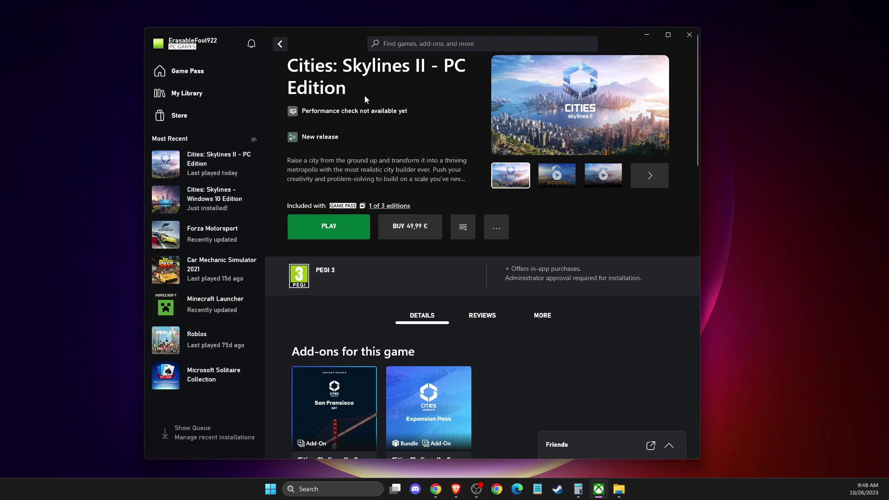
Open Manage for Cities: Skylines II on the Files tab (version 1.0.9.0) and check for updates
{"action": "left_click", "coordinate": [499, 230]}
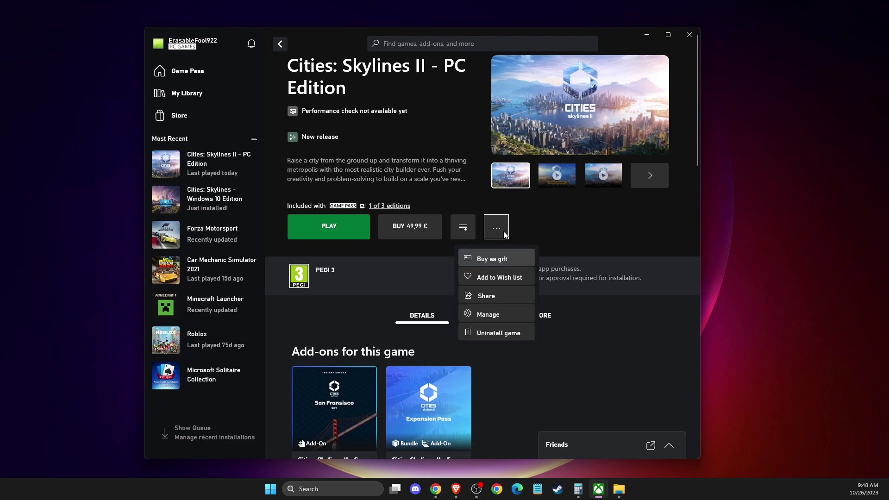
{"action": "left_click", "coordinate": [489, 306]}
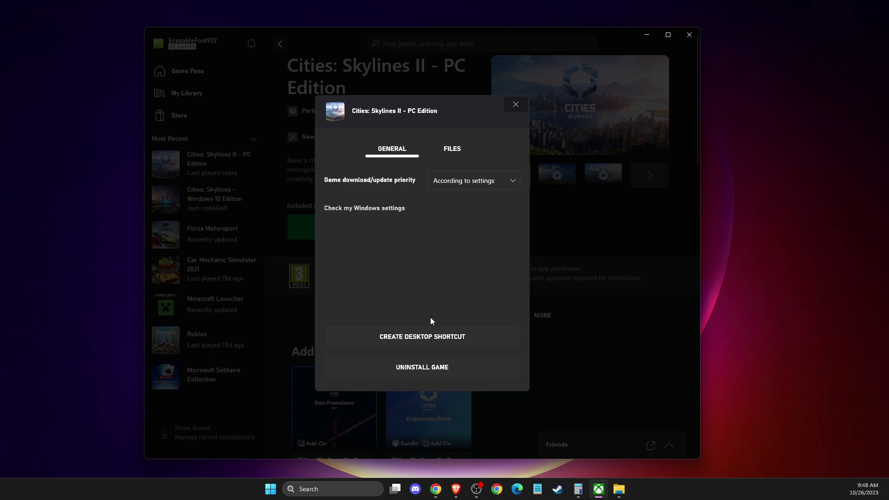
{"action": "left_click", "coordinate": [452, 147]}
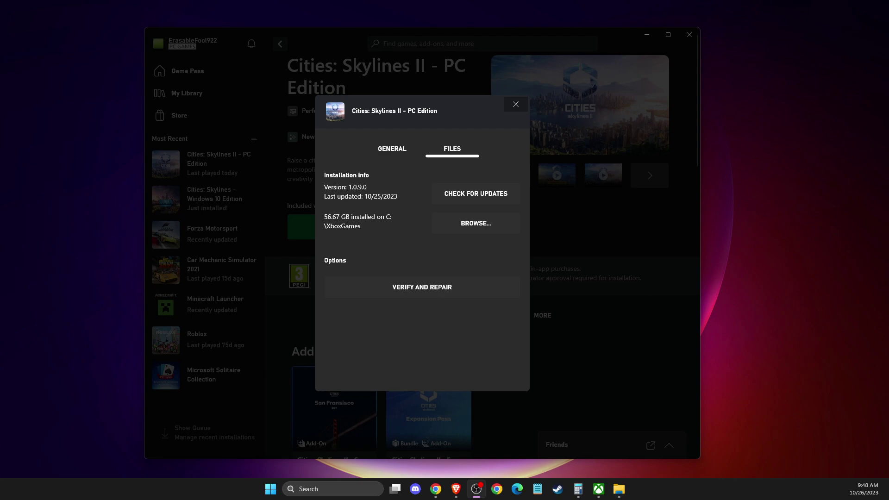
{"action": "key", "text": "alt+Tab"}
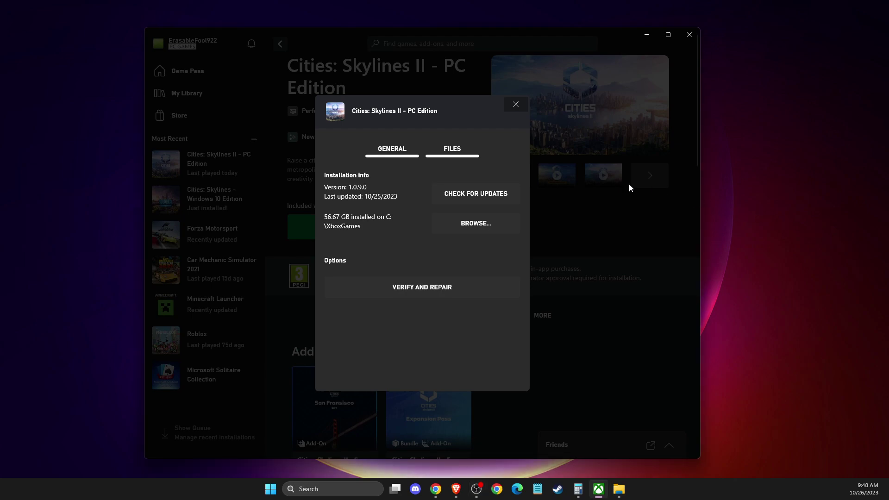
{"action": "left_click", "coordinate": [482, 196]}
Browse to the game's Cities- Skylines II - PC Edition > Content folder
{"action": "left_click", "coordinate": [477, 226]}
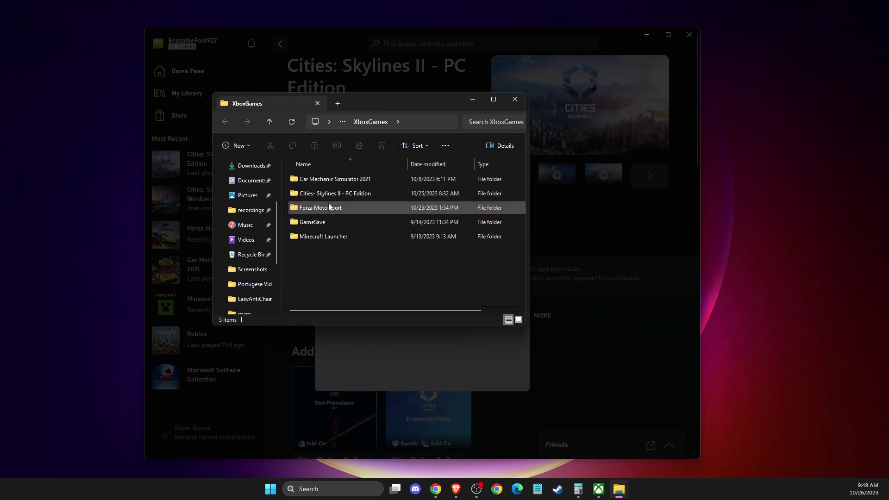
{"action": "double_click", "coordinate": [333, 194]}
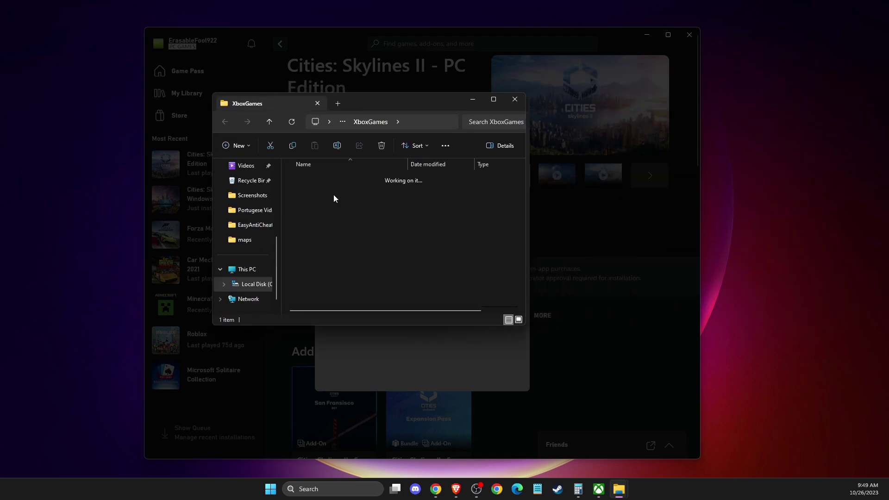
{"action": "double_click", "coordinate": [324, 181]}
Confirm Cities2.exe is set to run as administrator in its Compatibility properties
{"action": "left_click", "coordinate": [315, 251]}
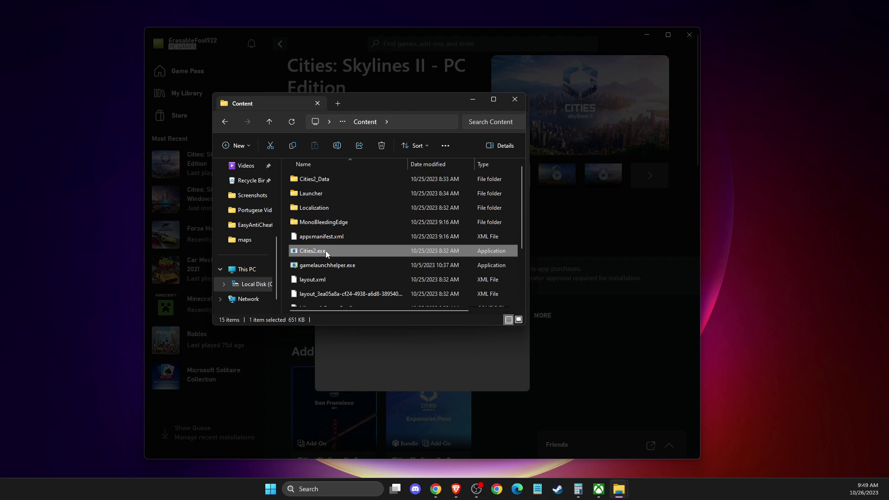
{"action": "right_click", "coordinate": [325, 250]}
{"action": "left_click", "coordinate": [340, 187]}
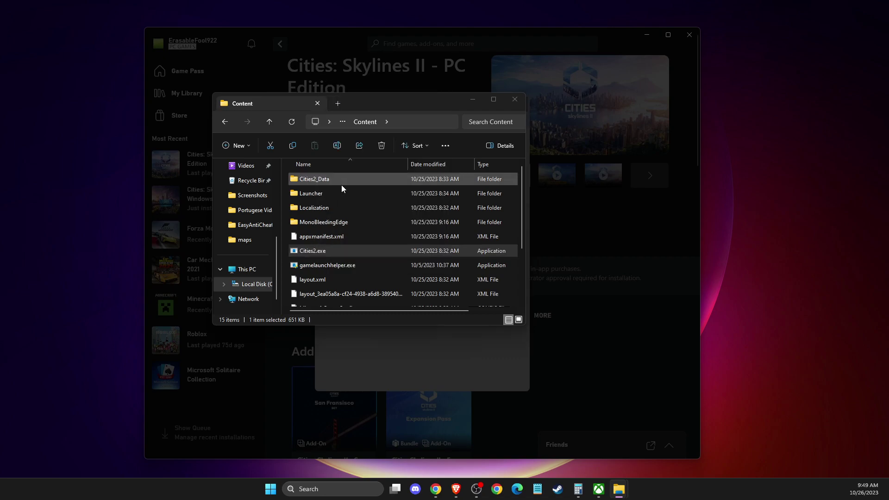
{"action": "left_click", "coordinate": [361, 242]}
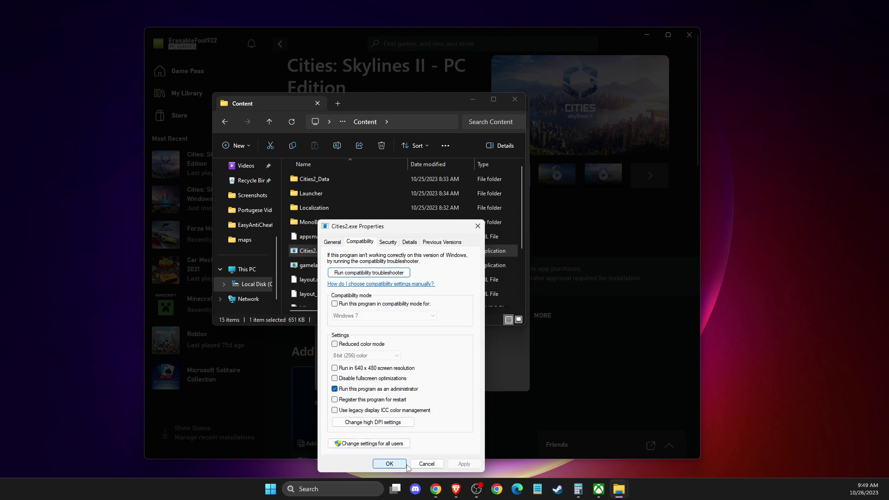
{"action": "left_click", "coordinate": [414, 467]}
Confirm gamelaunchhelper.exe is also set to run as administrator in Compatibility
{"action": "left_click", "coordinate": [324, 269]}
{"action": "right_click", "coordinate": [324, 272]}
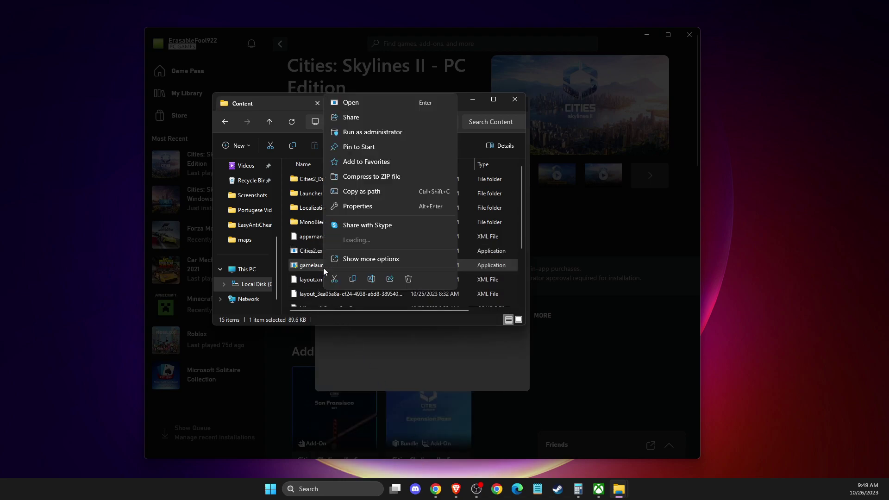
{"action": "left_click", "coordinate": [357, 206]}
{"action": "left_click", "coordinate": [399, 244]}
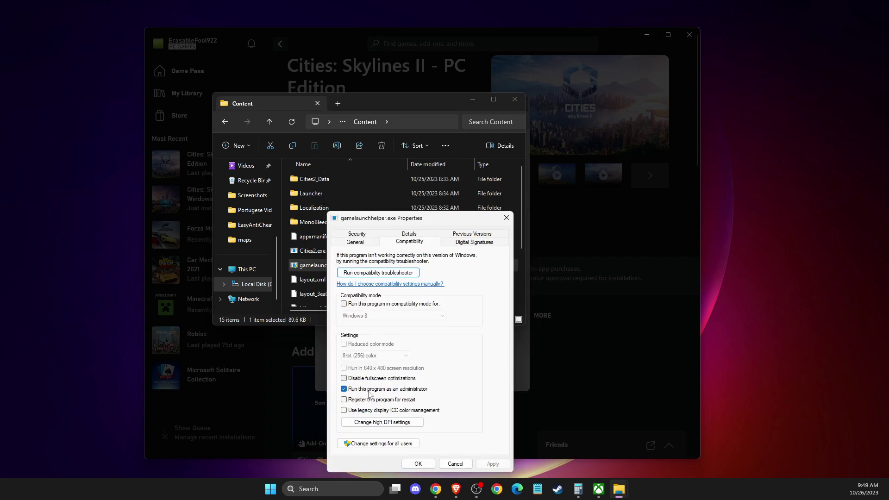
{"action": "left_click", "coordinate": [459, 464]}
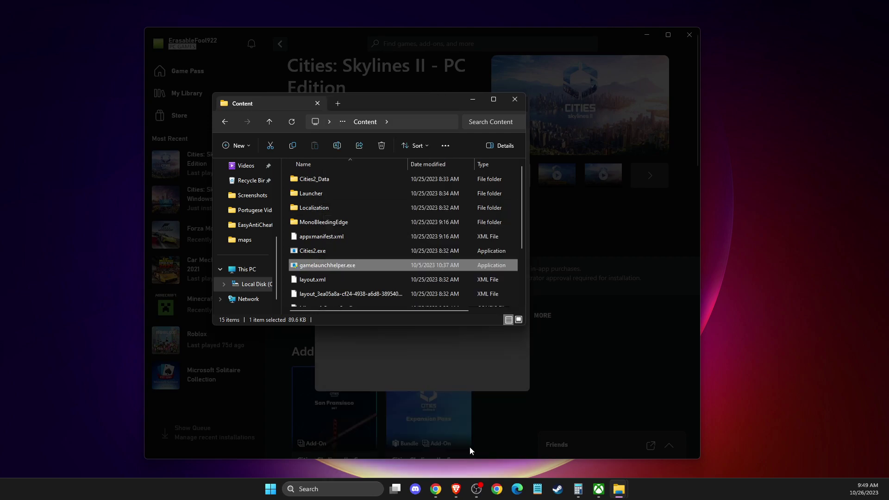
Close the Content folder, disable the in-game Steam Overlay in Steam settings, and exit Steam
{"action": "left_click", "coordinate": [511, 106]}
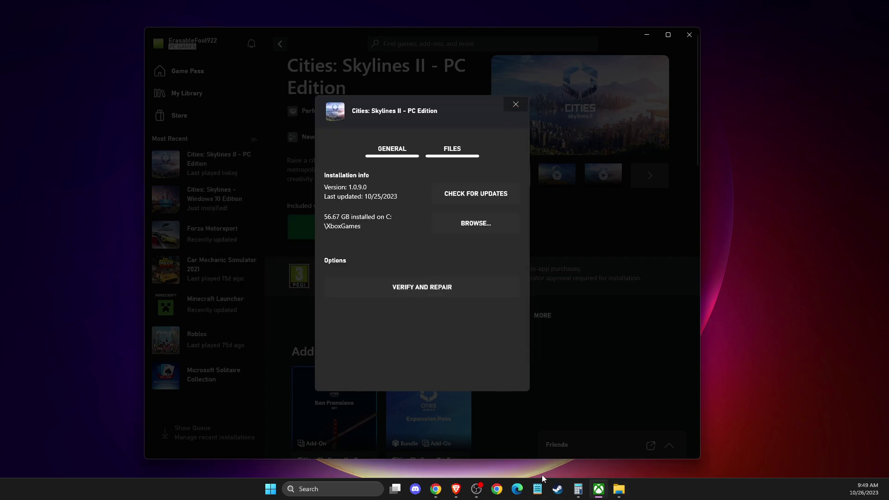
{"action": "left_click", "coordinate": [557, 489]}
{"action": "mouse_move", "coordinate": [199, 68]}
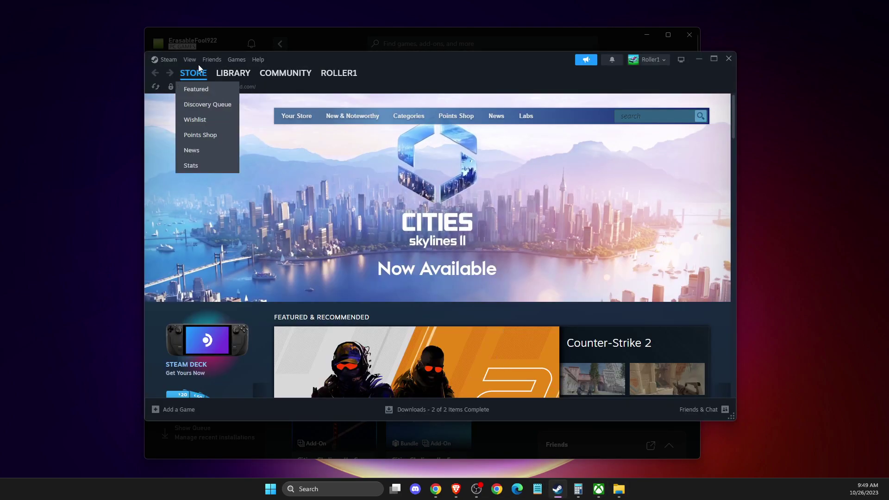
{"action": "left_click", "coordinate": [167, 60]}
{"action": "left_click", "coordinate": [178, 149]}
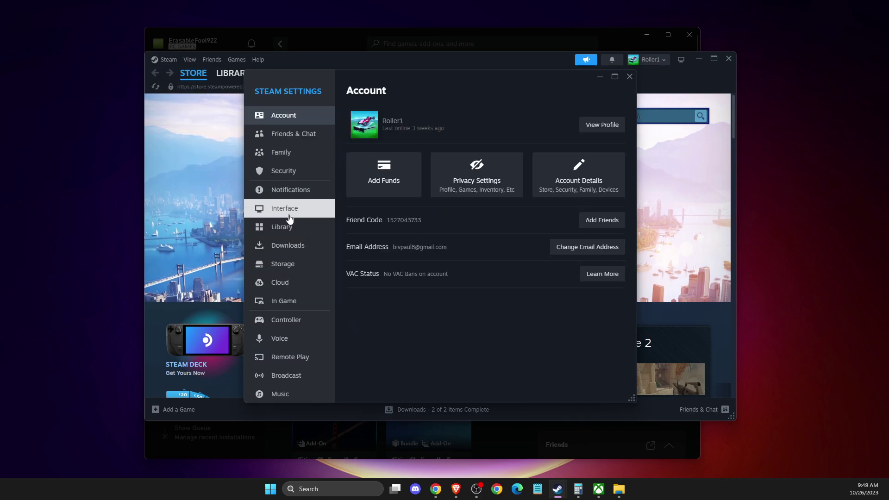
{"action": "left_click", "coordinate": [287, 302]}
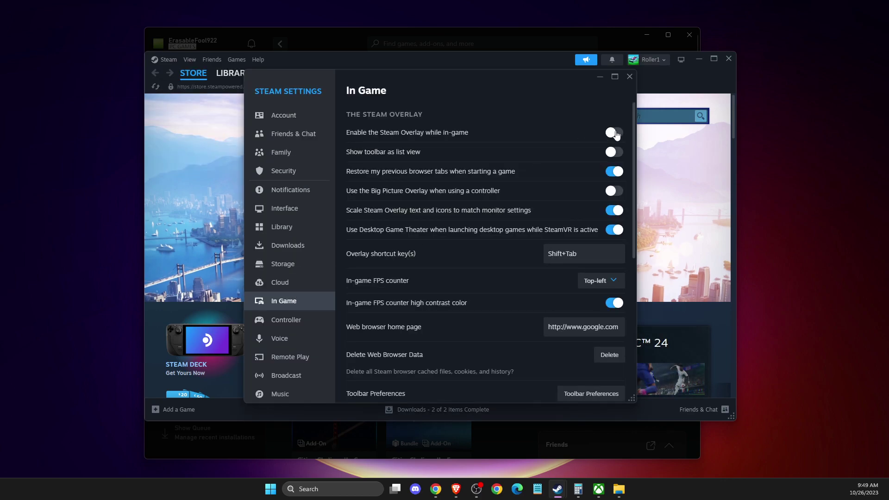
{"action": "left_click", "coordinate": [629, 77]}
{"action": "left_click", "coordinate": [728, 59]}
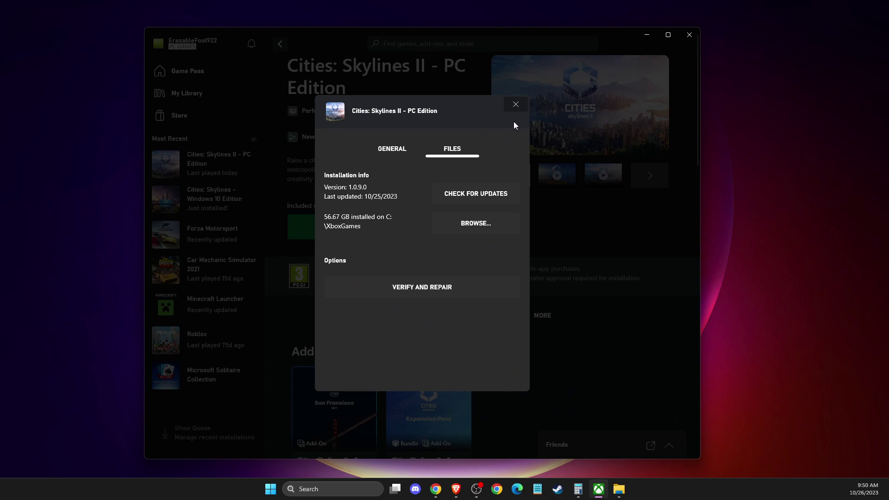
Close the Manage dialog, minimize the Xbox app, and launch Settings via search
{"action": "left_click", "coordinate": [515, 104]}
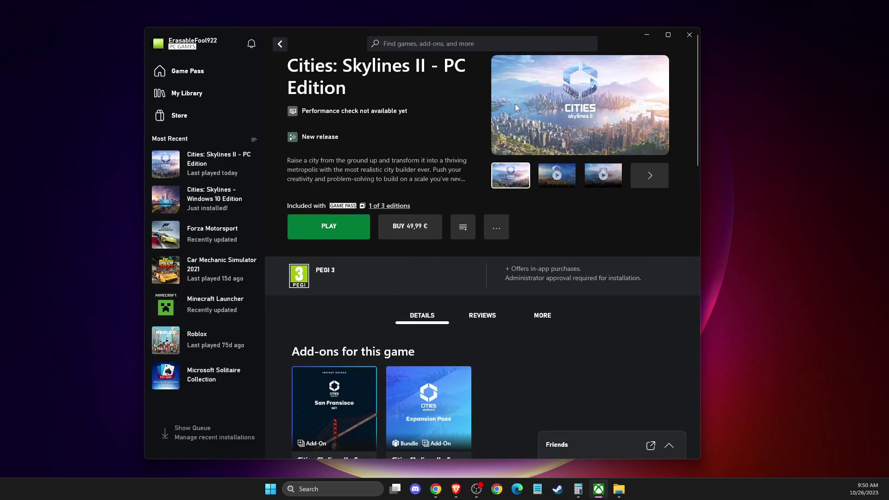
{"action": "left_click", "coordinate": [647, 36]}
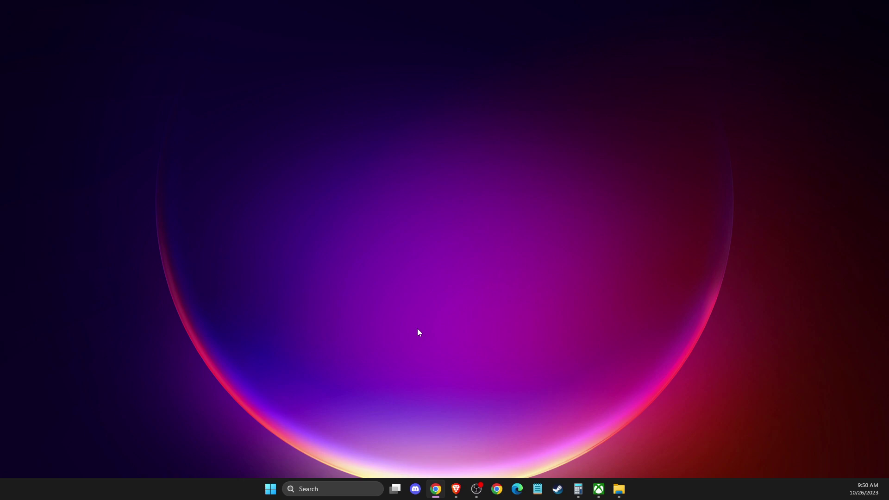
{"action": "left_click", "coordinate": [342, 490]}
{"action": "type", "text": "settings"}
{"action": "key", "text": "Return"}
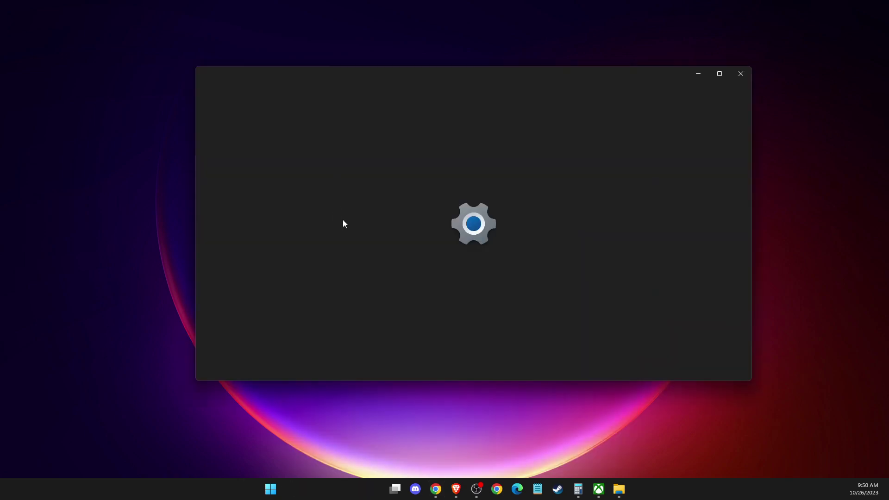
Check Windows Update, starting the Defender intelligence update KB2267602, then minimize Settings
{"action": "left_click", "coordinate": [264, 367]}
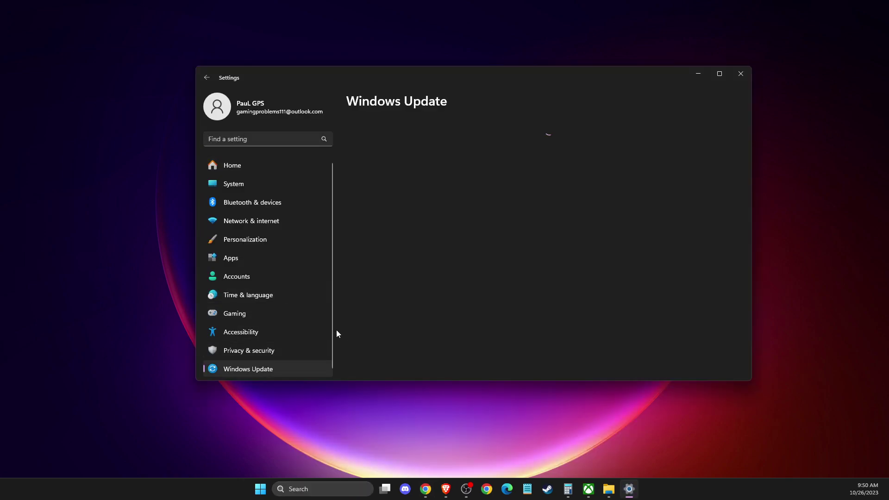
{"action": "left_click", "coordinate": [704, 144]}
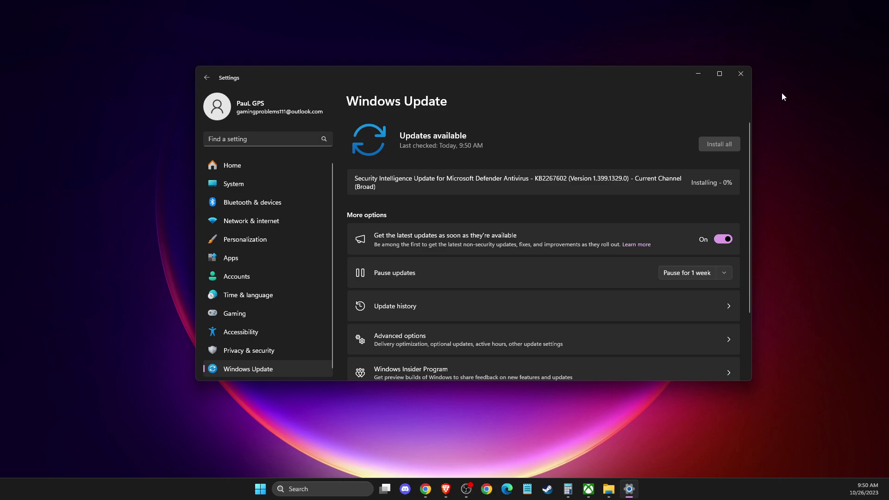
{"action": "left_click", "coordinate": [466, 489]}
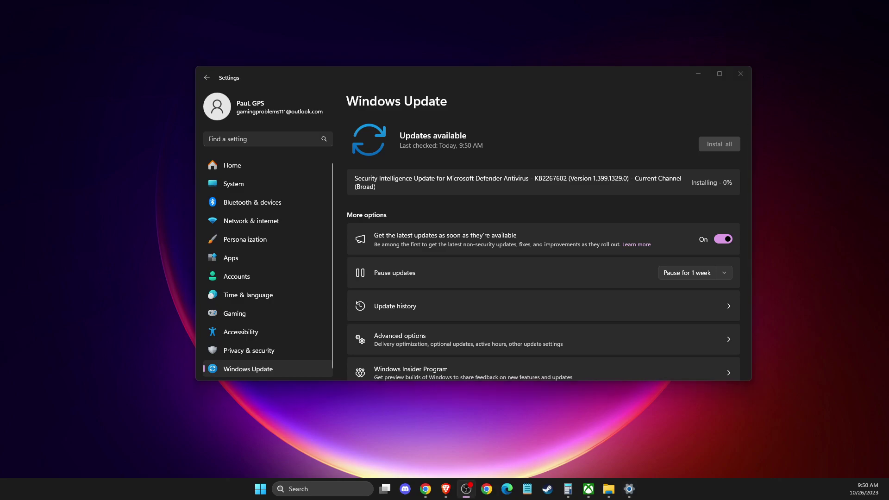
Check GeForce Experience's Drivers page for updates, finding Studio Driver 537.58, then close it
{"action": "left_click", "coordinate": [698, 73]}
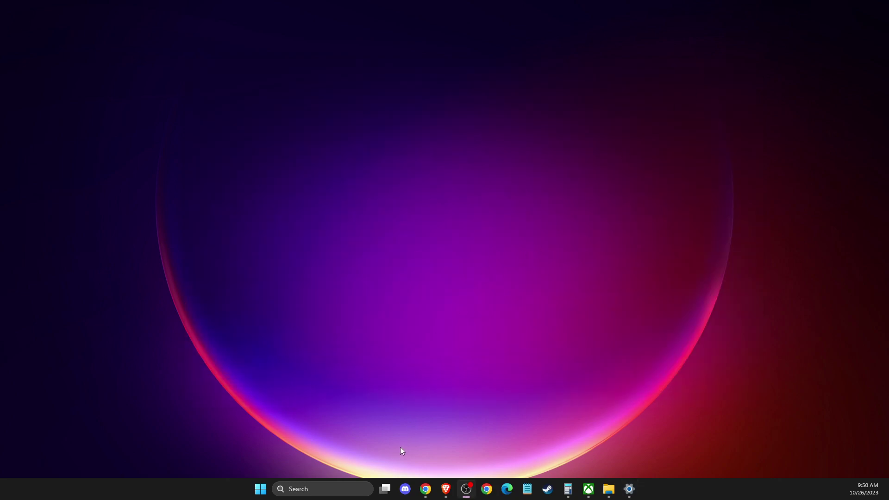
{"action": "left_click", "coordinate": [313, 489]}
{"action": "type", "text": "GeForce Experience"}
{"action": "left_click", "coordinate": [390, 196]}
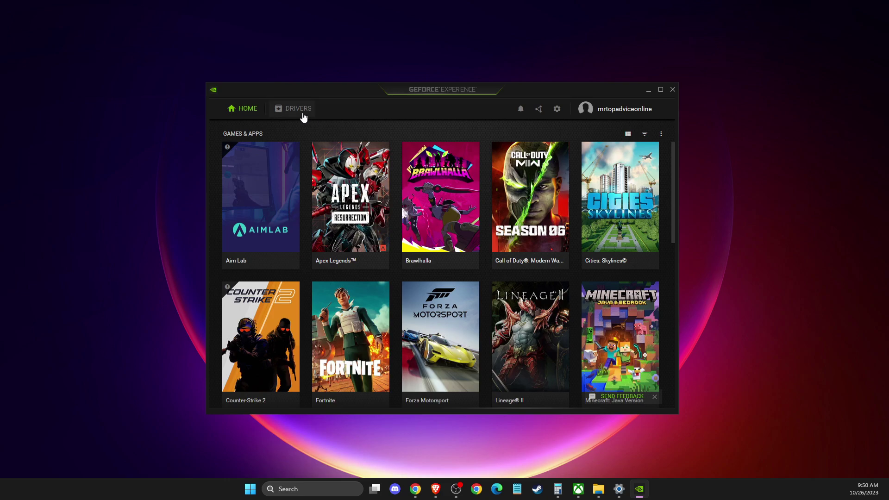
{"action": "left_click", "coordinate": [317, 118]}
{"action": "left_click", "coordinate": [601, 135]}
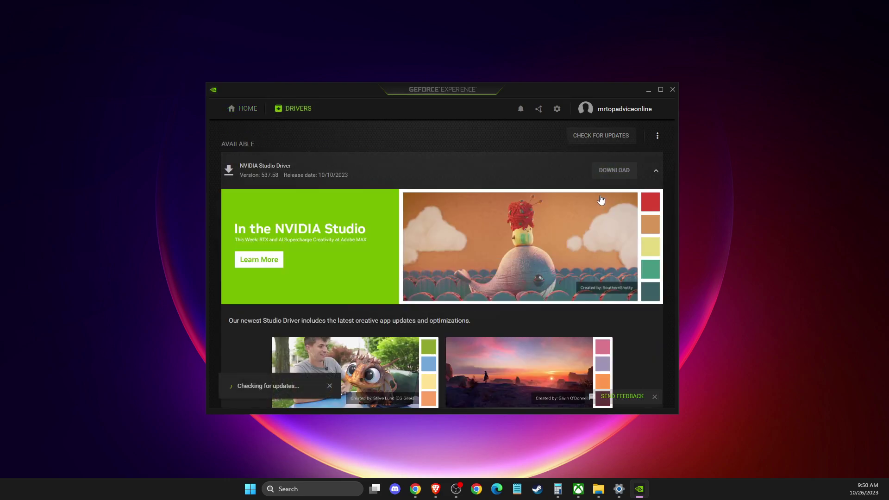
{"action": "left_click", "coordinate": [673, 90]}
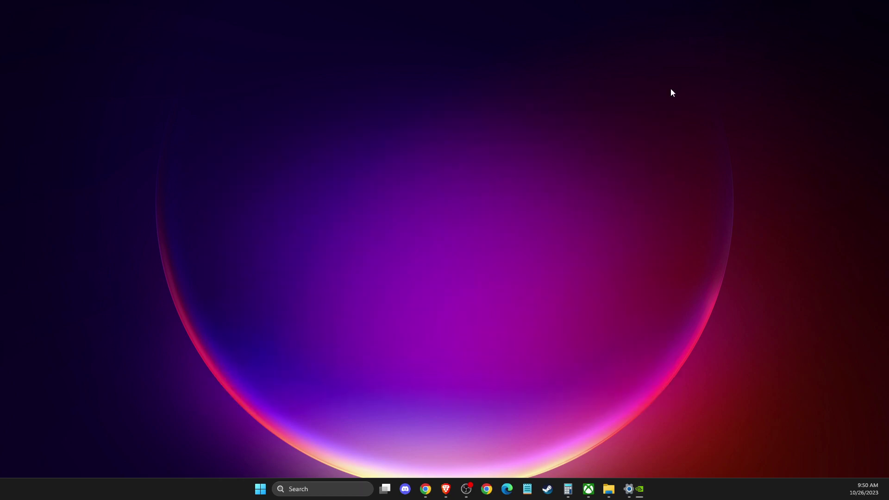
Search 'DE' and launch Device Manager
{"action": "left_click", "coordinate": [337, 493]}
{"action": "type", "text": "DE"}
{"action": "left_click", "coordinate": [333, 199]}
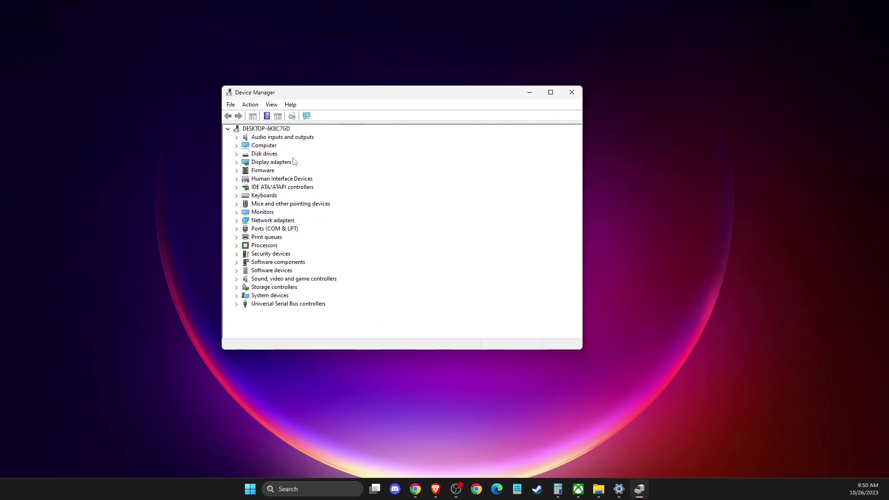
Run an automatic driver search for the NVIDIA GeForce RTX 3070 under Display adapters, then close Device Manager
{"action": "double_click", "coordinate": [272, 163]}
{"action": "left_click", "coordinate": [273, 170]}
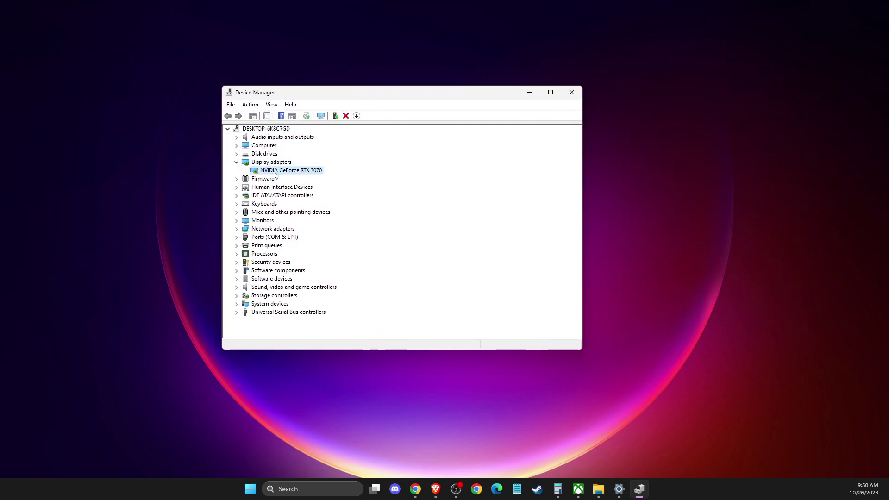
{"action": "right_click", "coordinate": [278, 172]}
{"action": "left_click", "coordinate": [291, 180]}
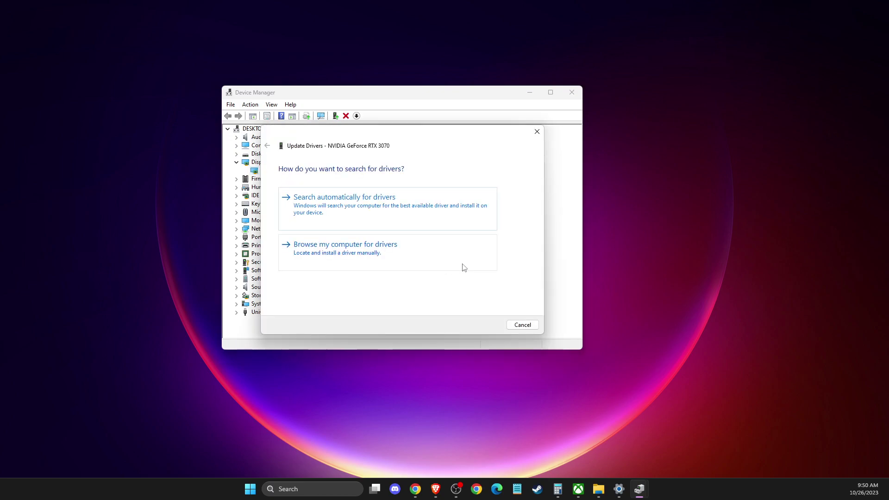
{"action": "left_click", "coordinate": [398, 204]}
{"action": "left_click", "coordinate": [536, 131]}
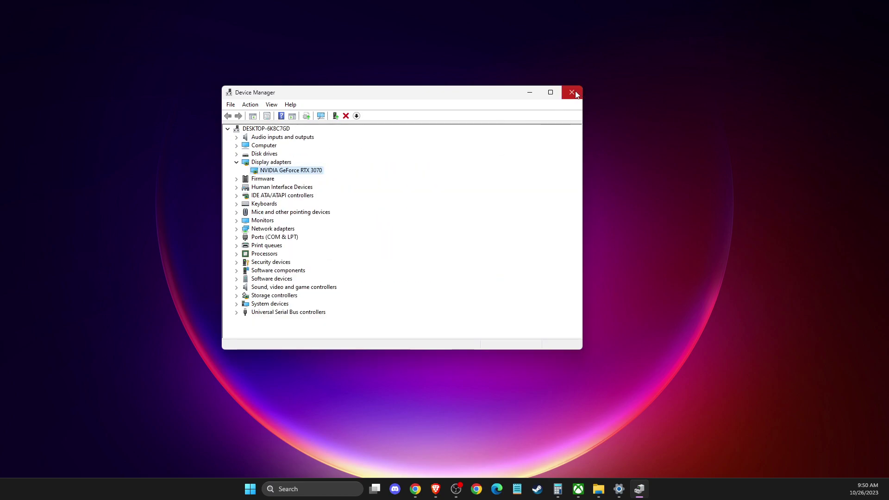
{"action": "left_click", "coordinate": [571, 92]}
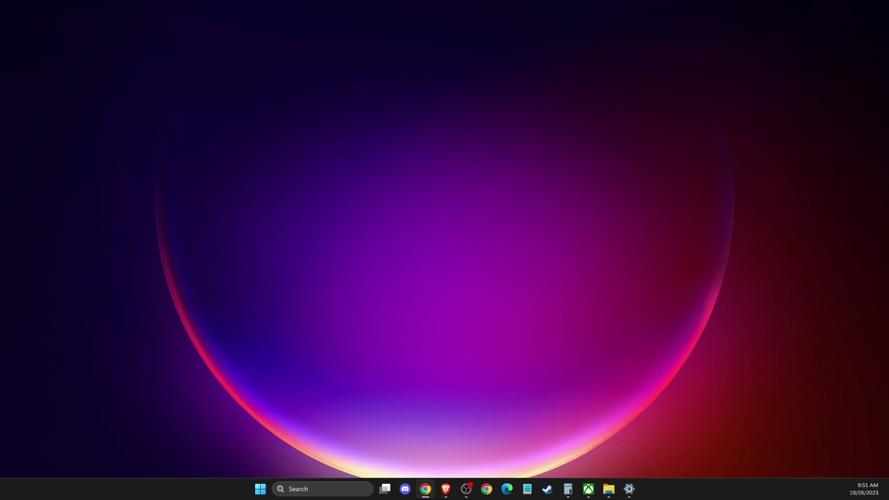
{"action": "left_click", "coordinate": [313, 488]}
{"action": "type", "text": "TAS"}
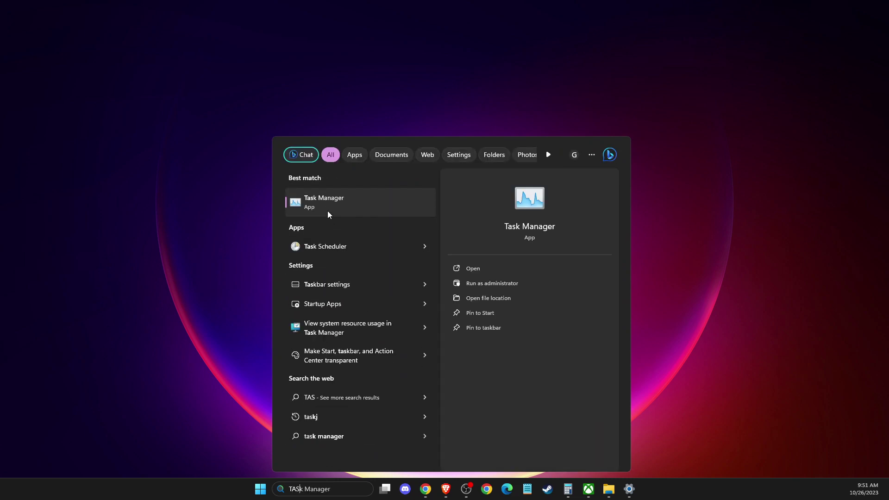
{"action": "left_click", "coordinate": [328, 211]}
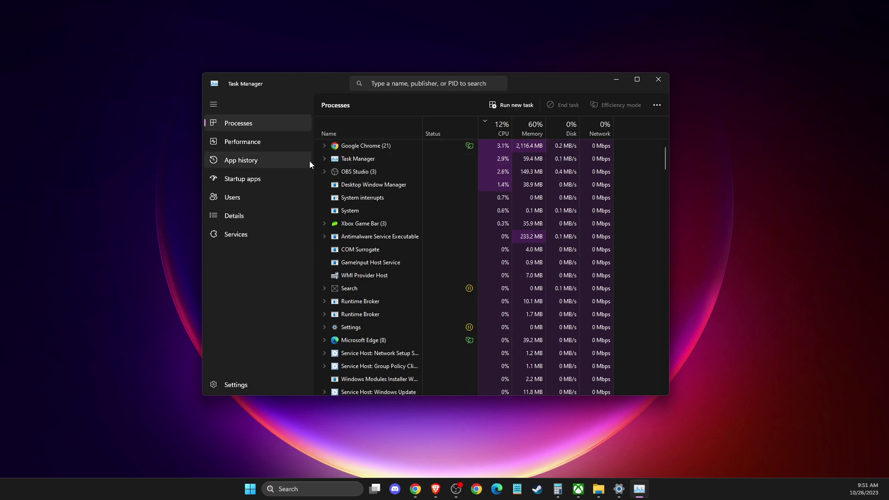
{"action": "scroll", "coordinate": [370, 209], "scroll_direction": "down", "scroll_amount": 5}
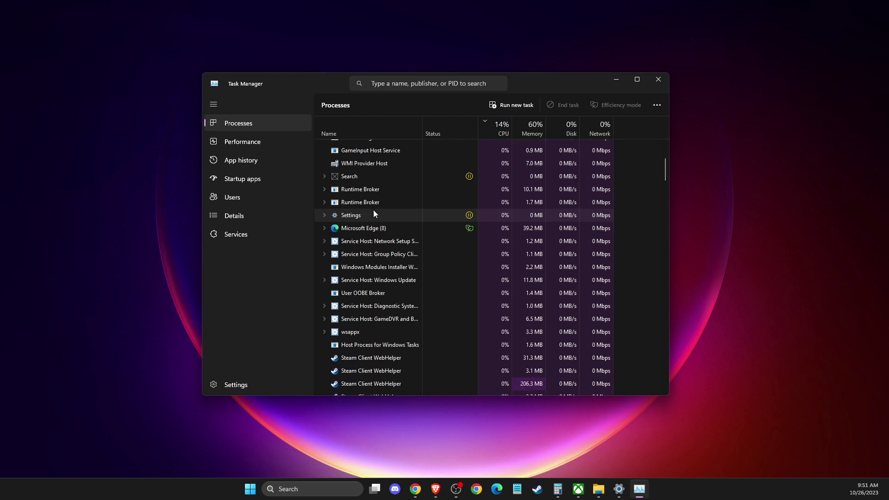
{"action": "scroll", "coordinate": [374, 210], "scroll_direction": "down", "scroll_amount": 5}
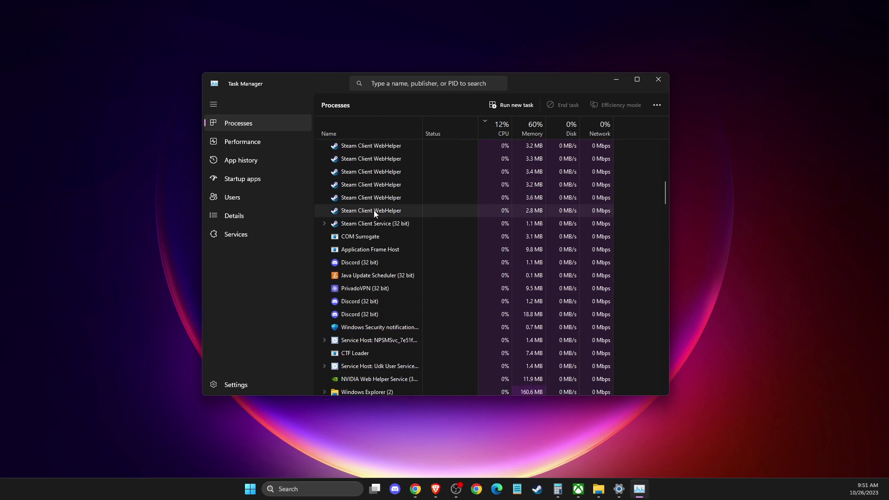
{"action": "scroll", "coordinate": [373, 210], "scroll_direction": "down", "scroll_amount": 4}
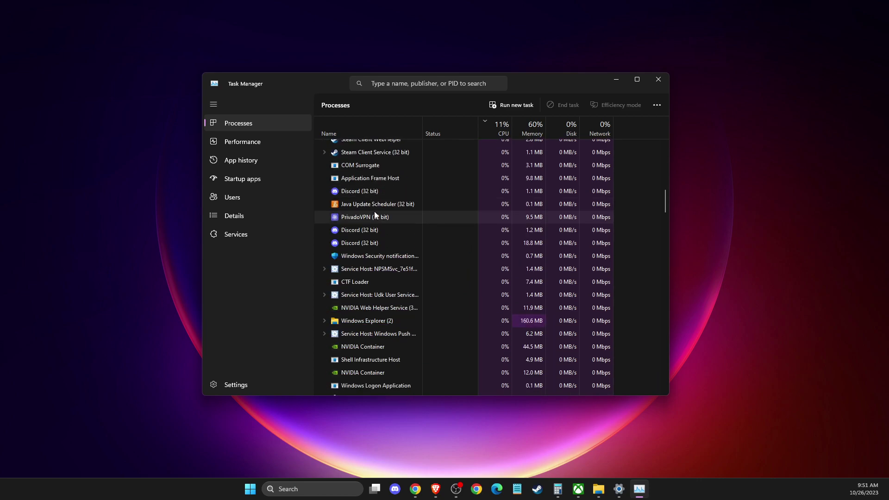
{"action": "scroll", "coordinate": [375, 212], "scroll_direction": "down", "scroll_amount": 8}
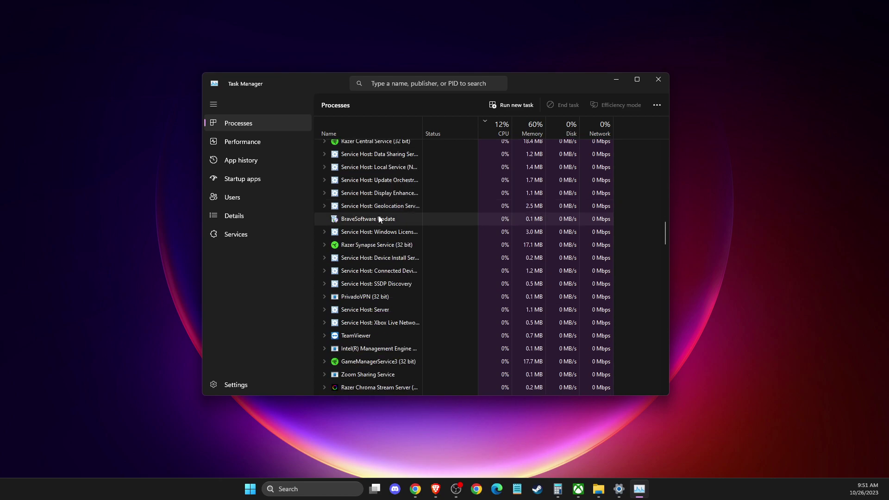
{"action": "scroll", "coordinate": [383, 227], "scroll_direction": "up", "scroll_amount": 1}
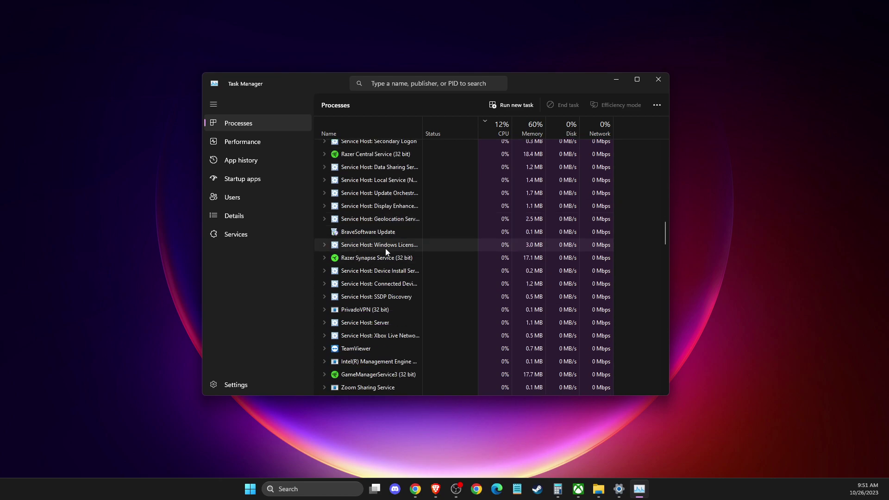
{"action": "scroll", "coordinate": [386, 262], "scroll_direction": "up", "scroll_amount": 1}
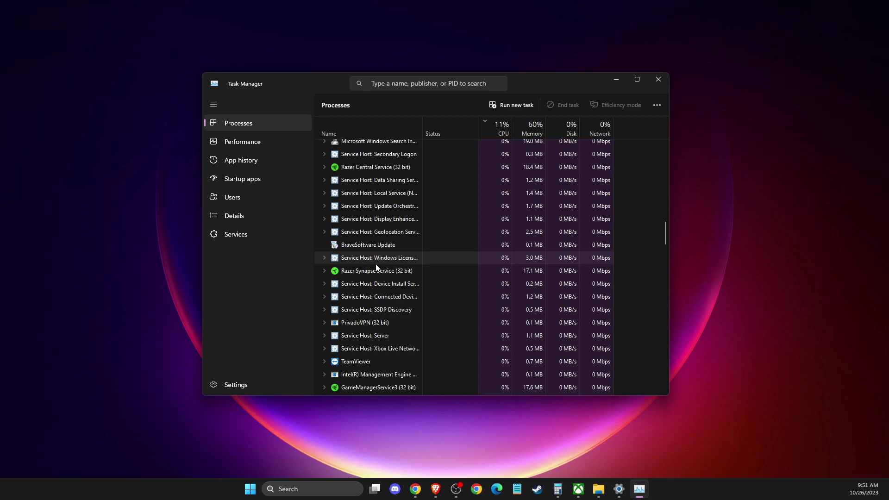
{"action": "scroll", "coordinate": [510, 211], "scroll_direction": "up", "scroll_amount": 1}
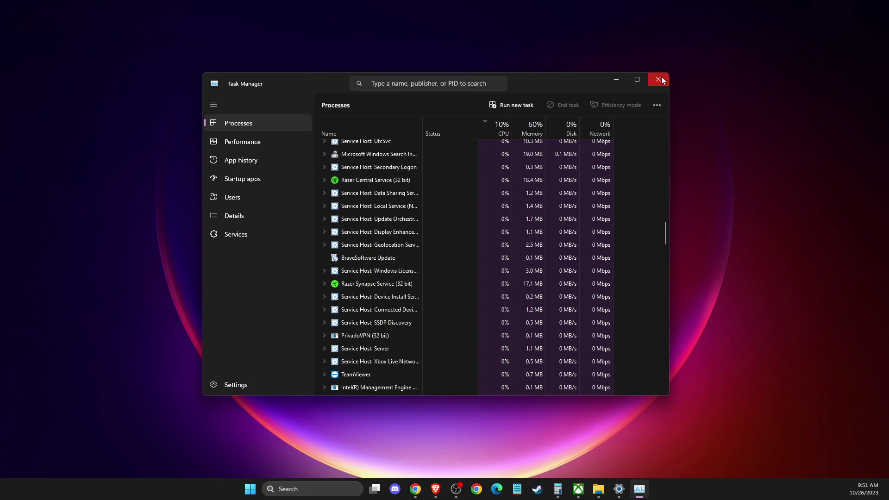
Close Task Manager and open Windows Defender Firewall from a 'WIND' search
{"action": "left_click", "coordinate": [658, 79]}
{"action": "key", "text": "super"}
{"action": "type", "text": "WINDows Defender Firewa"}
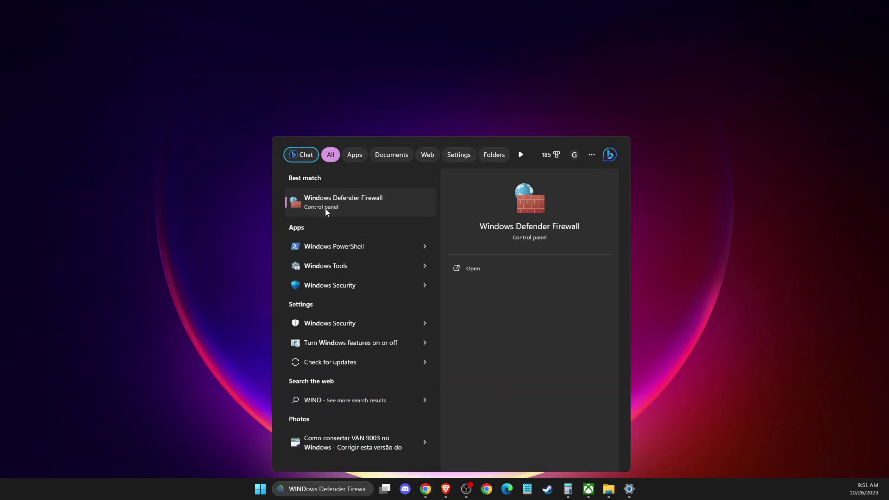
{"action": "left_click", "coordinate": [325, 204]}
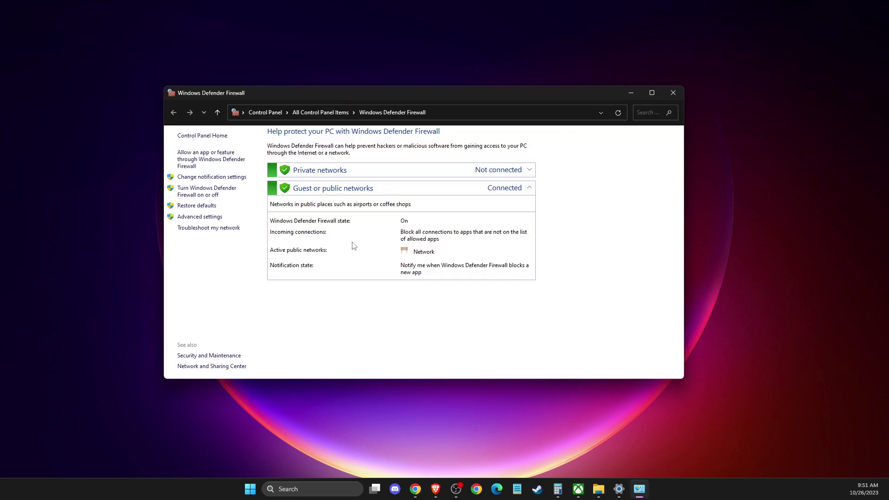
Turn the firewall off for public and private networks and close the window
{"action": "left_click", "coordinate": [204, 197]}
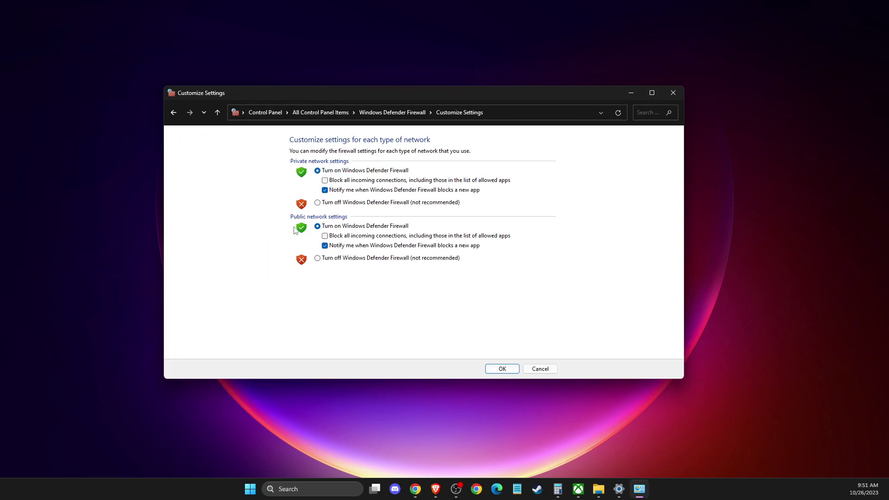
{"action": "left_click", "coordinate": [317, 258]}
{"action": "left_click", "coordinate": [318, 203]}
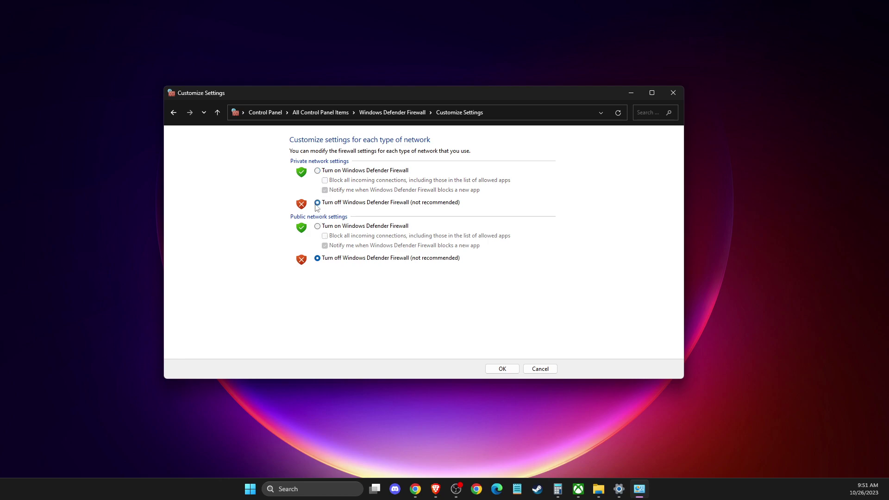
{"action": "left_click", "coordinate": [672, 92]}
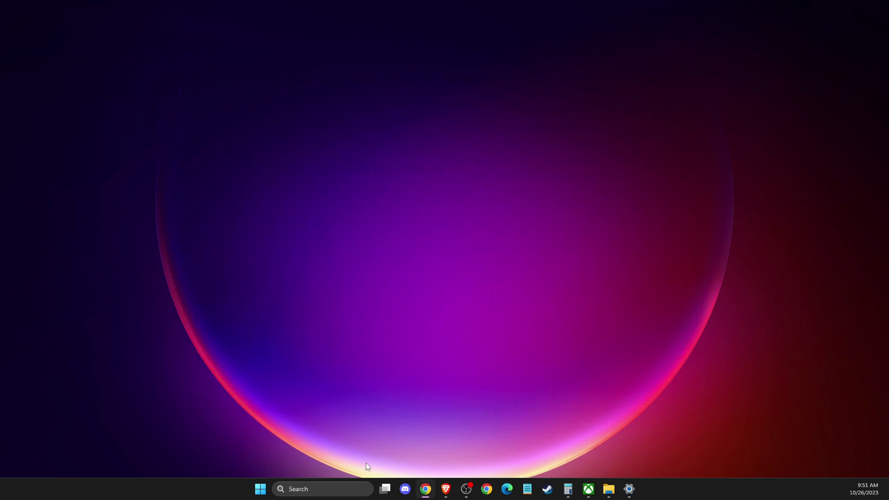
Search 'VIR', open Virus & threat protection's Manage settings, and toggle Real-time protection off
{"action": "left_click", "coordinate": [346, 489]}
{"action": "type", "text": "VIRus & threat protection"}
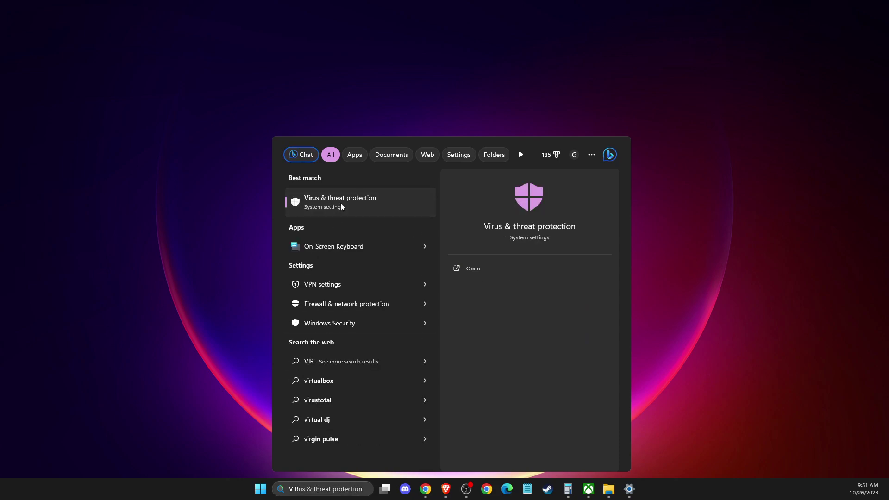
{"action": "left_click", "coordinate": [340, 203]}
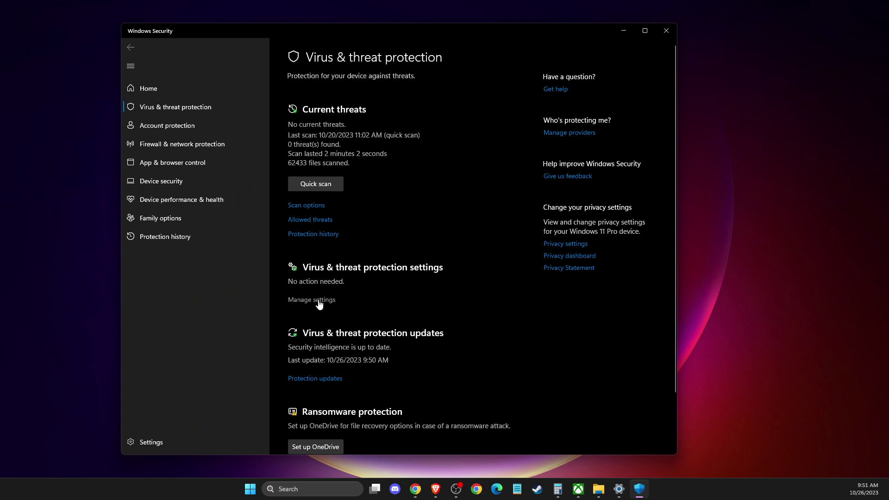
{"action": "left_click", "coordinate": [320, 303]}
{"action": "left_click", "coordinate": [303, 169]}
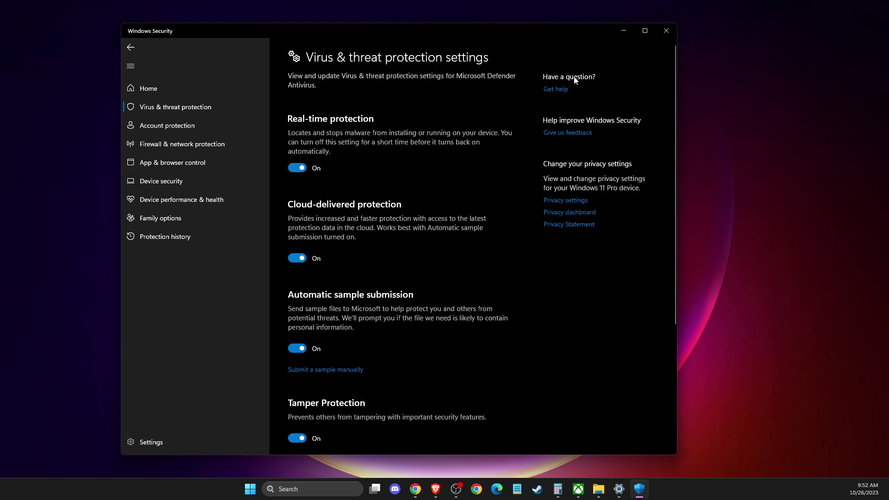
Close Windows Security and open Settings by searching 'windows update'
{"action": "left_click", "coordinate": [666, 31]}
{"action": "left_click", "coordinate": [319, 484]}
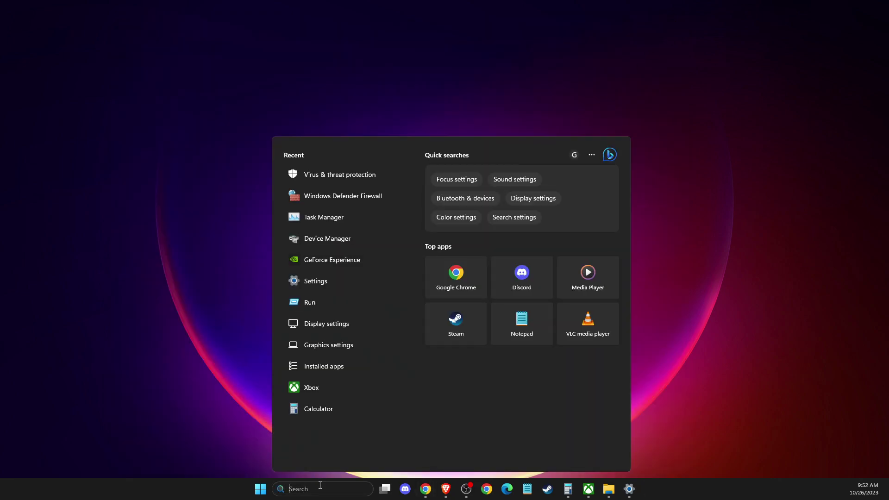
{"action": "type", "text": "windows update"}
{"action": "key", "text": "Return"}
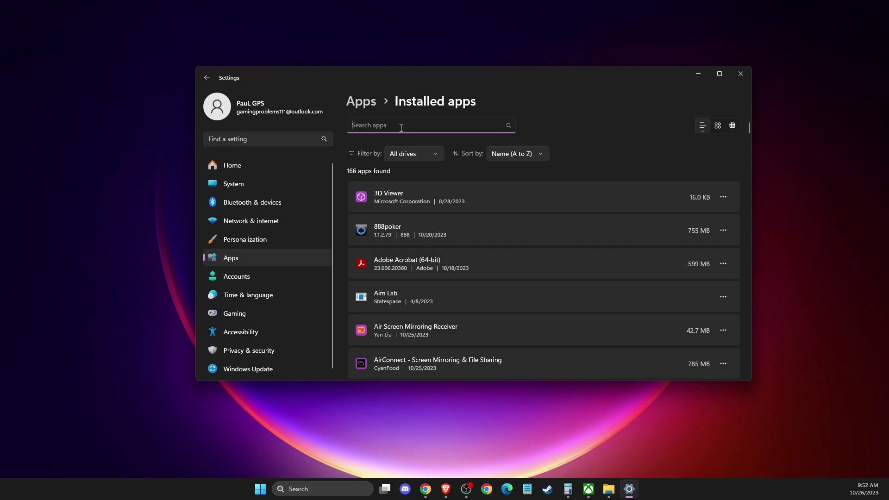
Find 'citie' in installed apps and open Cities: Skylines II's Advanced options down to Reset
{"action": "type", "text": "citie"}
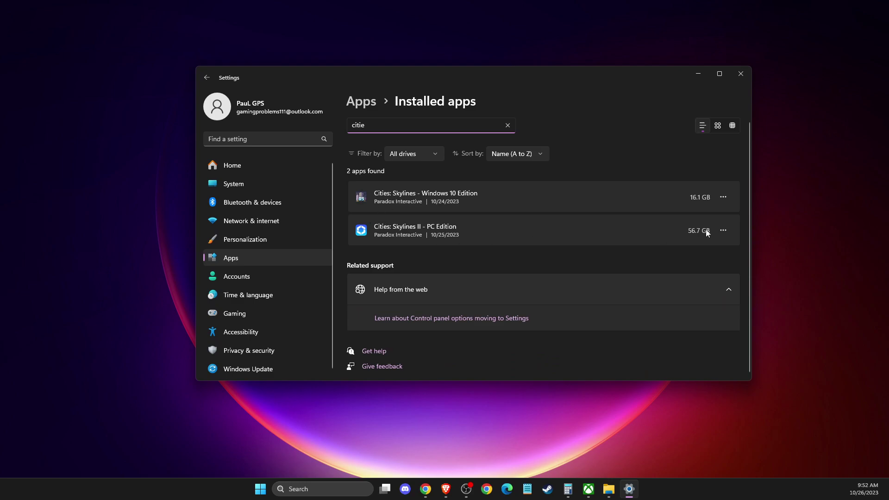
{"action": "left_click", "coordinate": [722, 230]}
{"action": "left_click", "coordinate": [629, 250]}
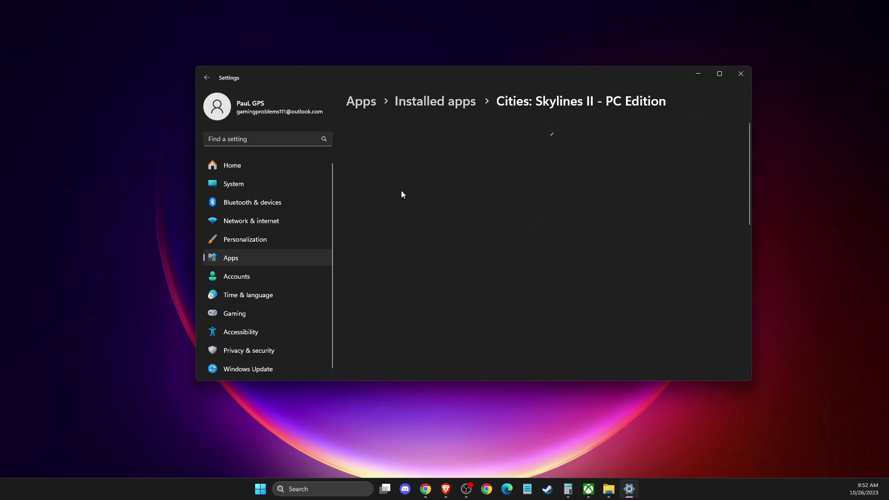
{"action": "scroll", "coordinate": [427, 198], "scroll_direction": "down", "scroll_amount": 10}
{"action": "scroll", "coordinate": [399, 204], "scroll_direction": "down", "scroll_amount": 1}
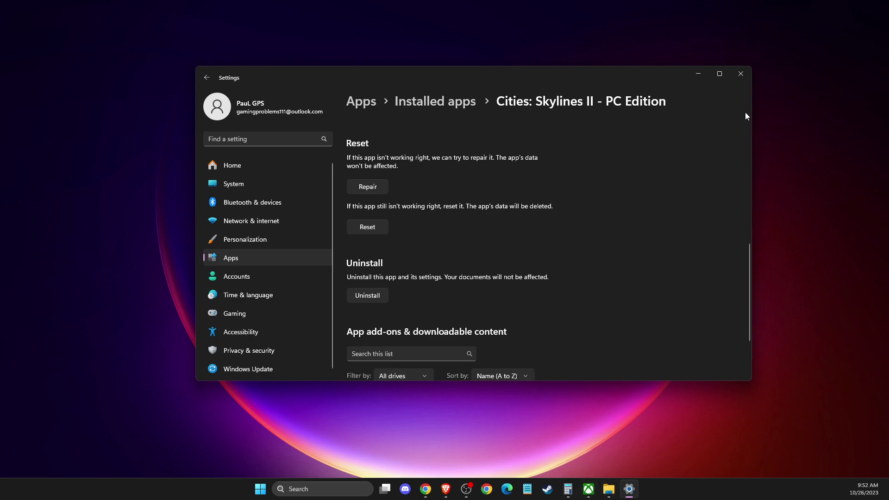
Close the Settings window with its X button
{"action": "left_click", "coordinate": [741, 74]}
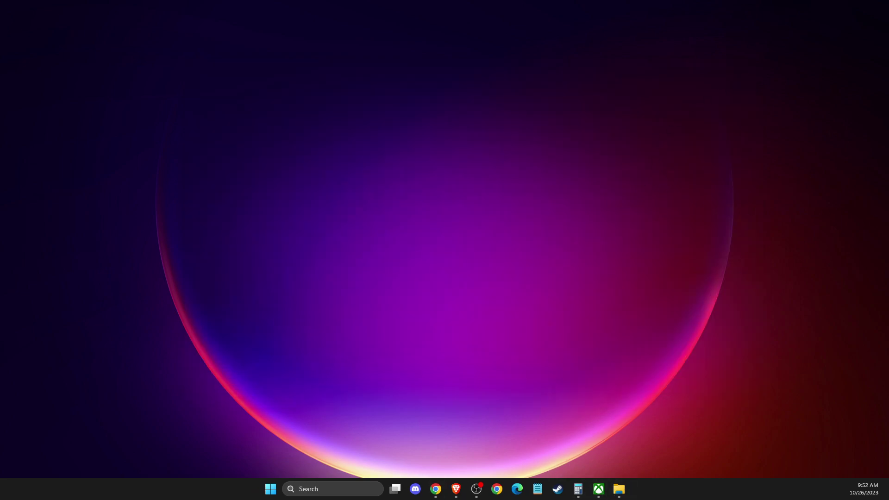